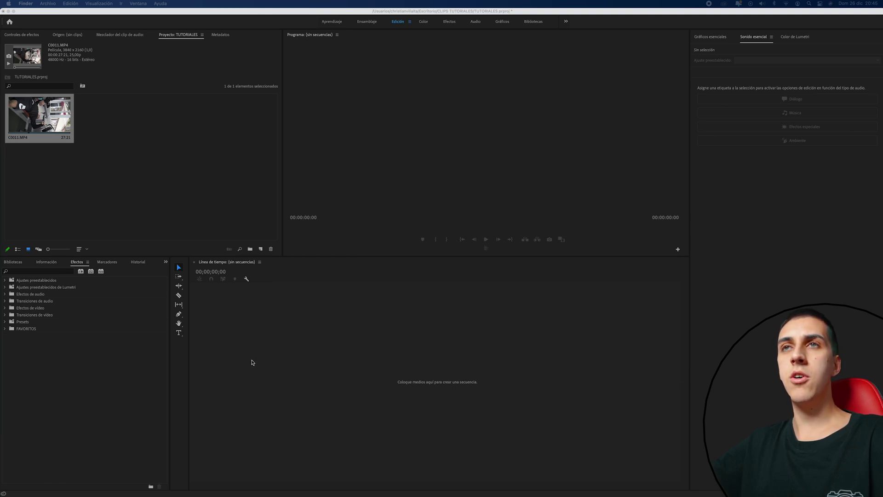
- Make Premiere Pro active with the TUTORIALES project showing the C0011.MP4 clip
click(63, 126)
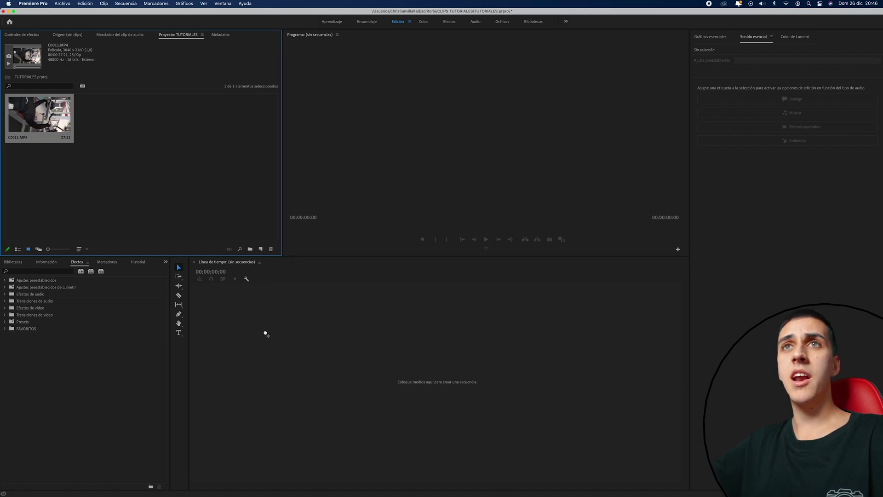
- Drag C0011.MP4 into the empty timeline to create a C0011 sequence
drag(44, 119, 264, 333)
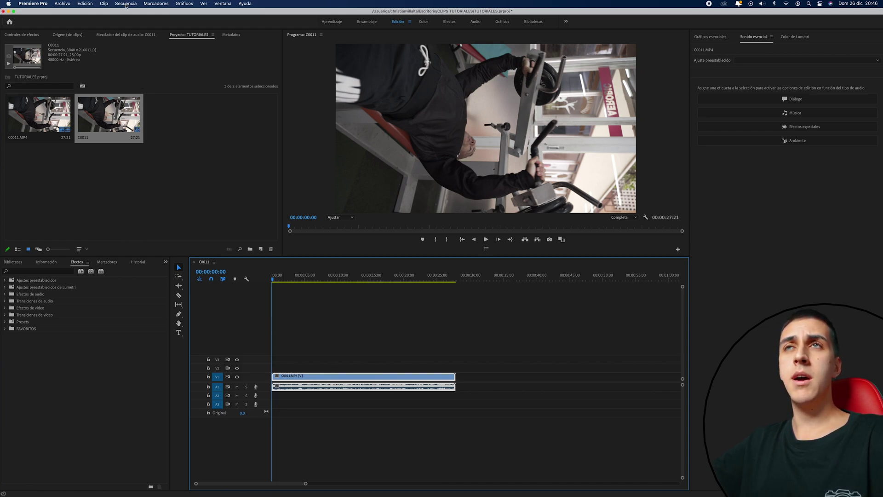
click(126, 4)
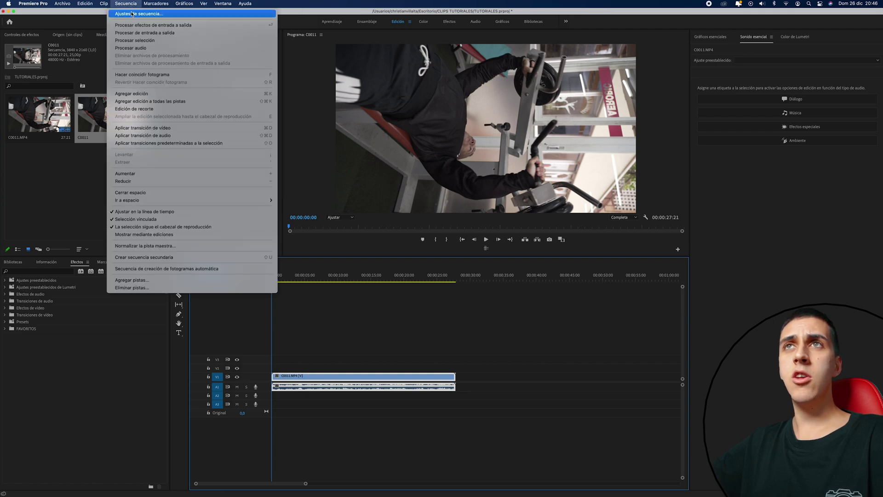
- Change sequence settings to Personalizar mode, 25 fps, 1080 x 1920 frame size, and confirm
click(132, 15)
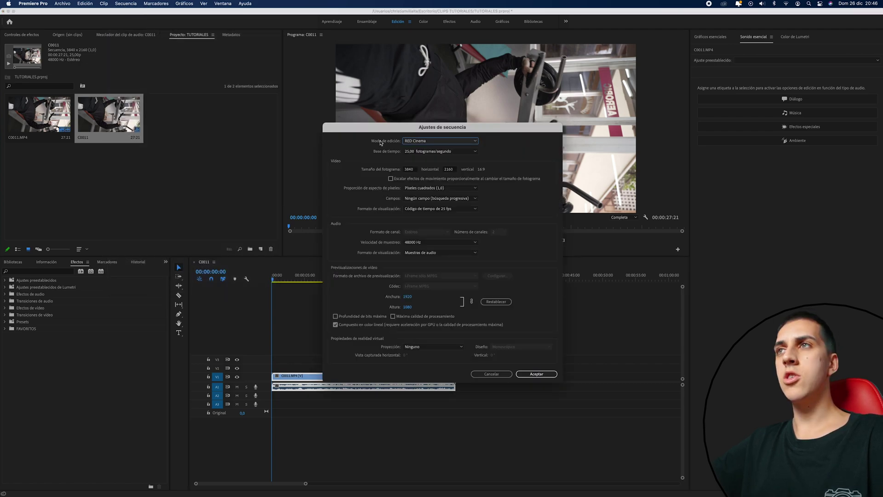
click(425, 141)
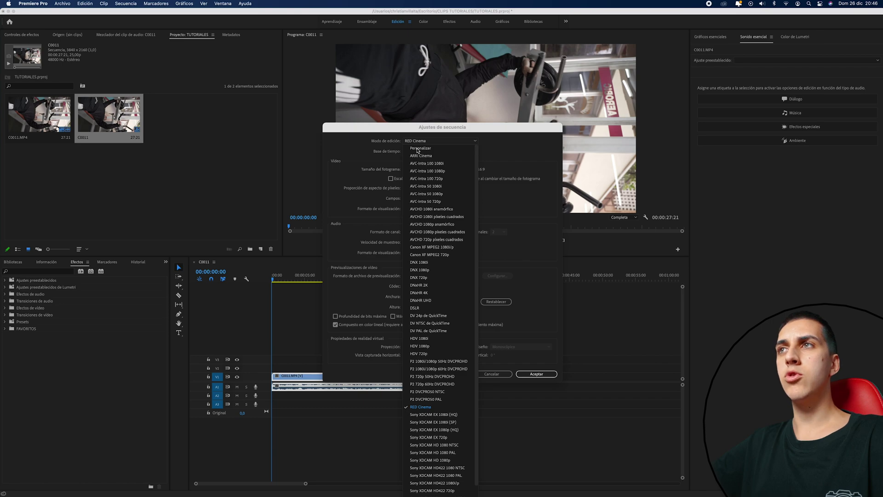
click(418, 148)
click(439, 151)
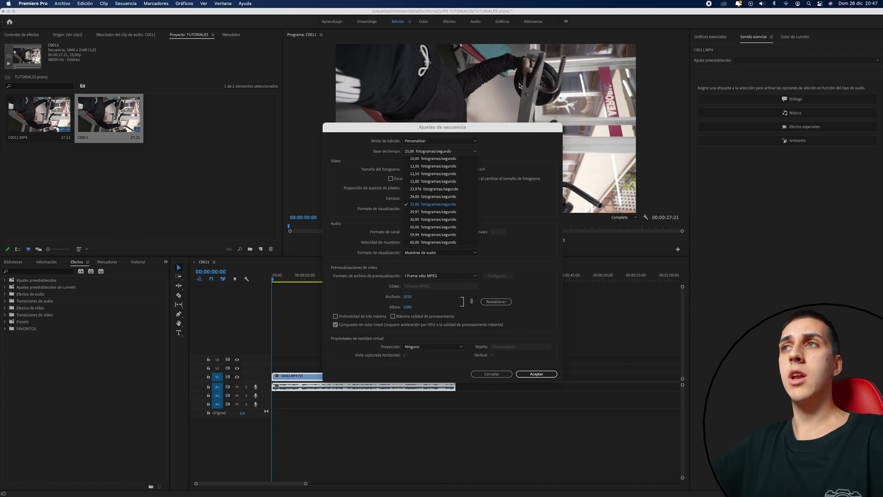
click(420, 206)
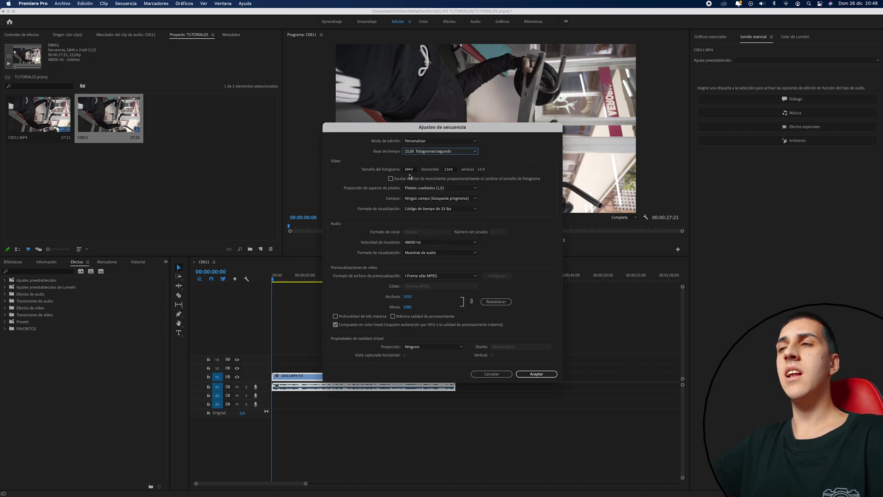
double_click(410, 169)
text(10)
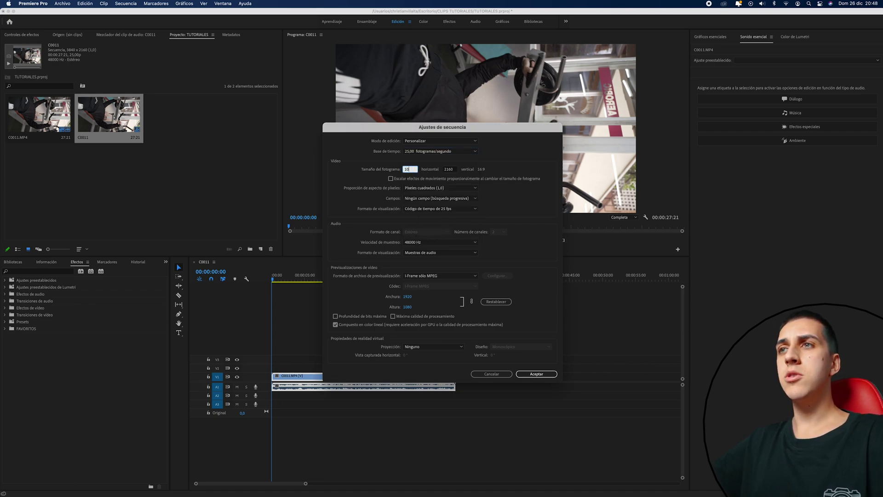
text(80)
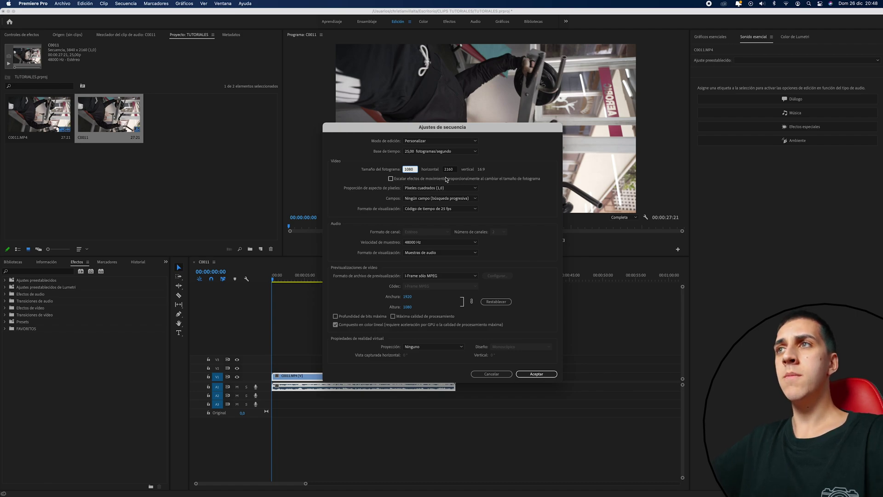
double_click(448, 169)
text(1920)
key(Tab)
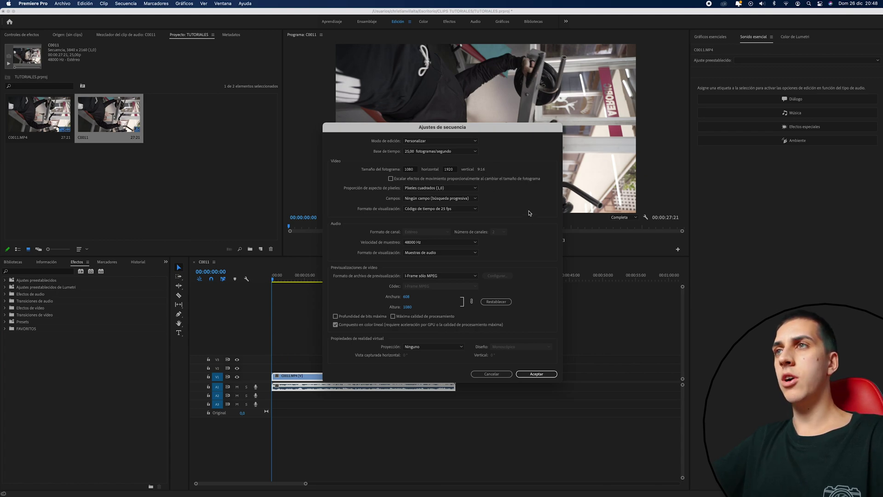
click(526, 375)
click(508, 267)
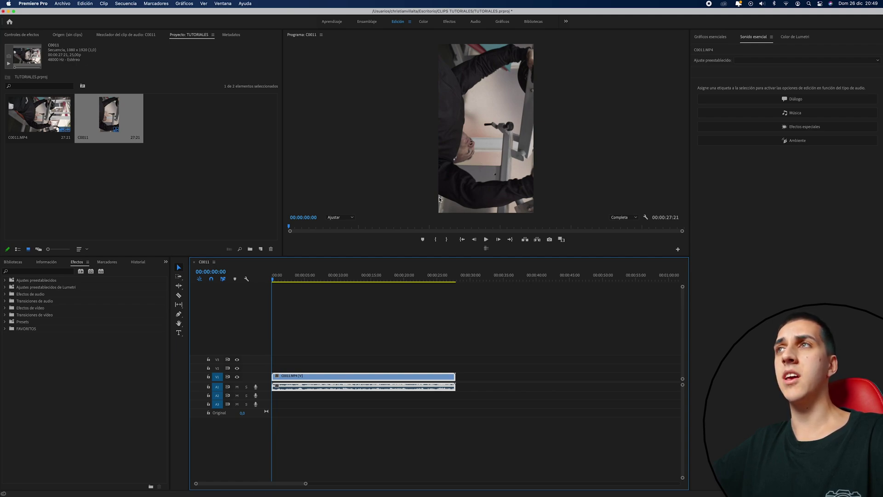
- In Controles de efectos, set the clip's Rotación to -90° and Escala to 50
click(68, 34)
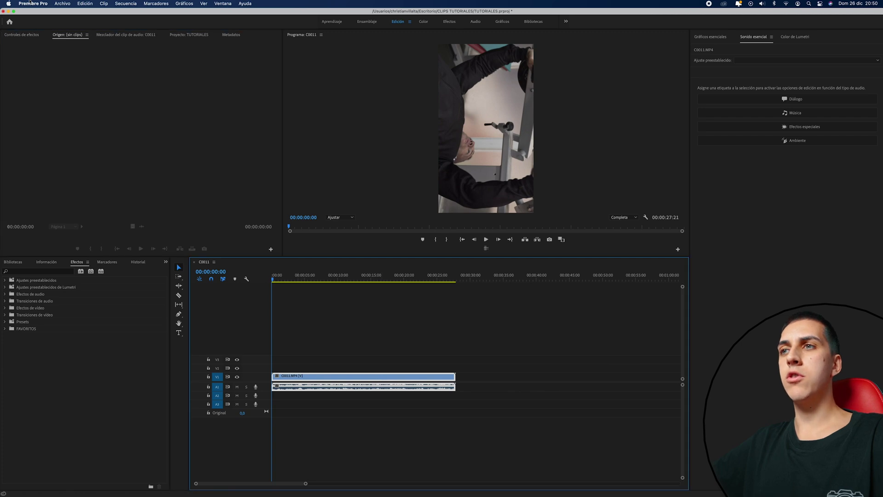
click(21, 34)
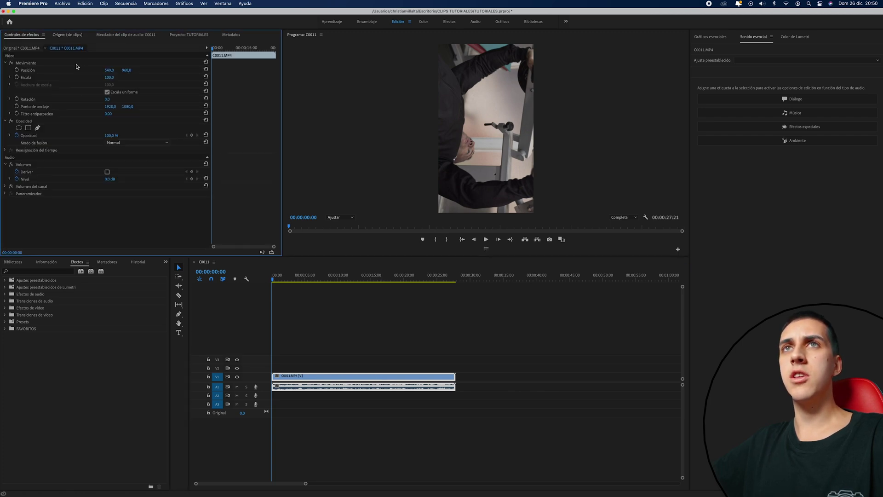
click(32, 102)
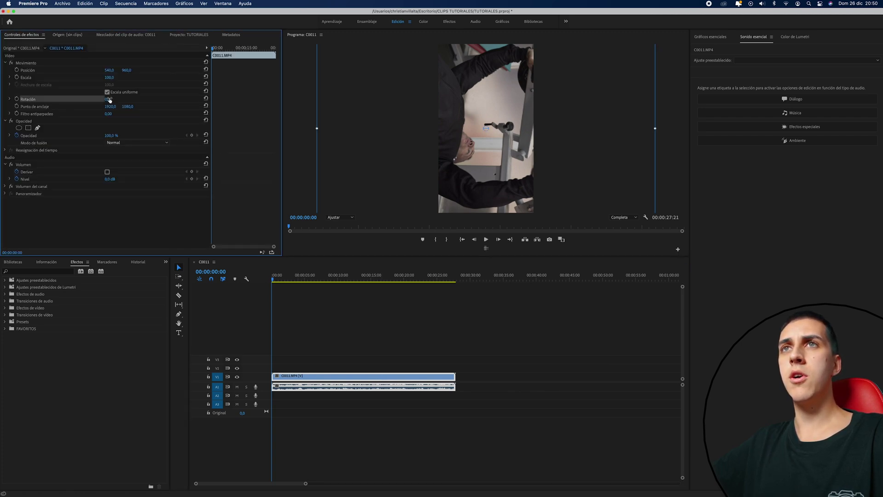
drag(106, 99, 64, 99)
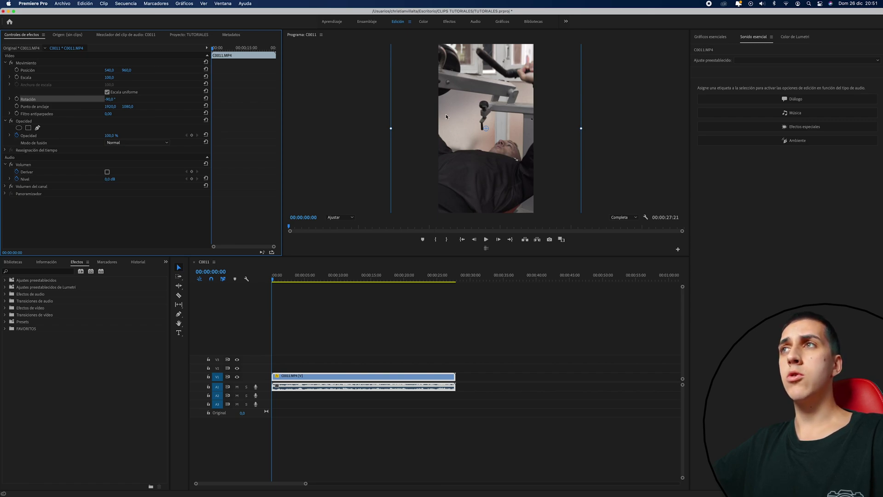
drag(108, 78, 28, 81)
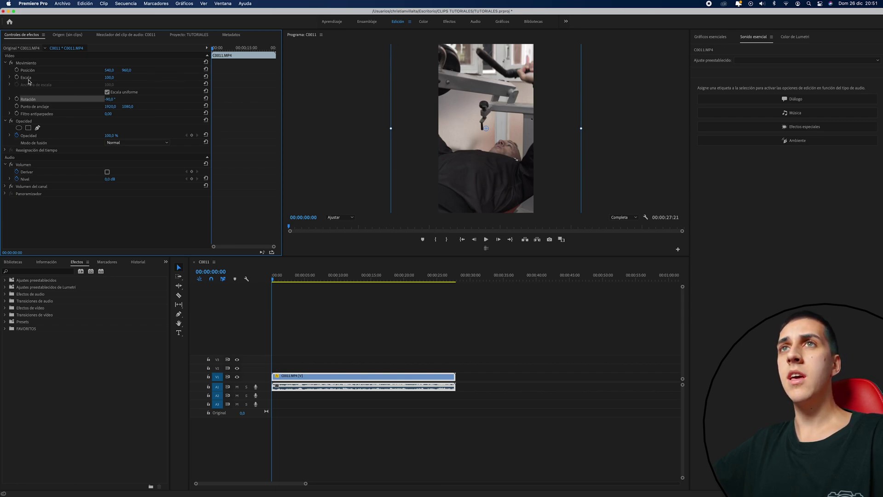
drag(108, 78, 85, 77)
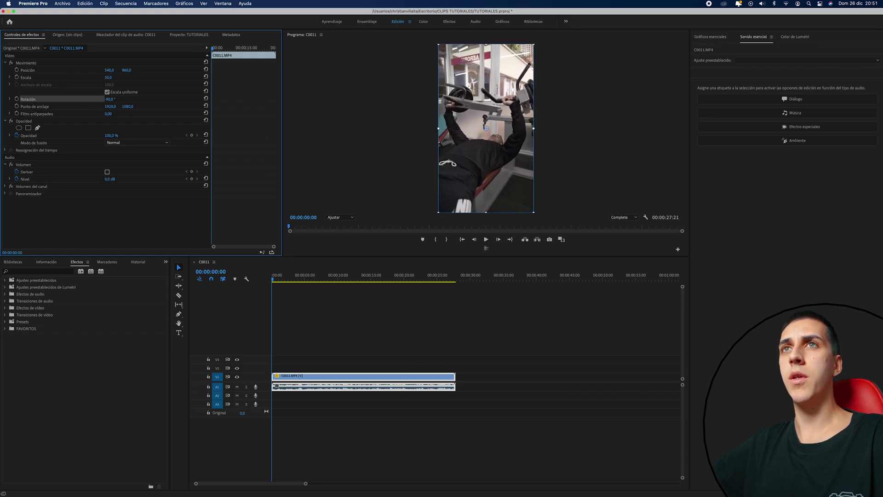
click(315, 325)
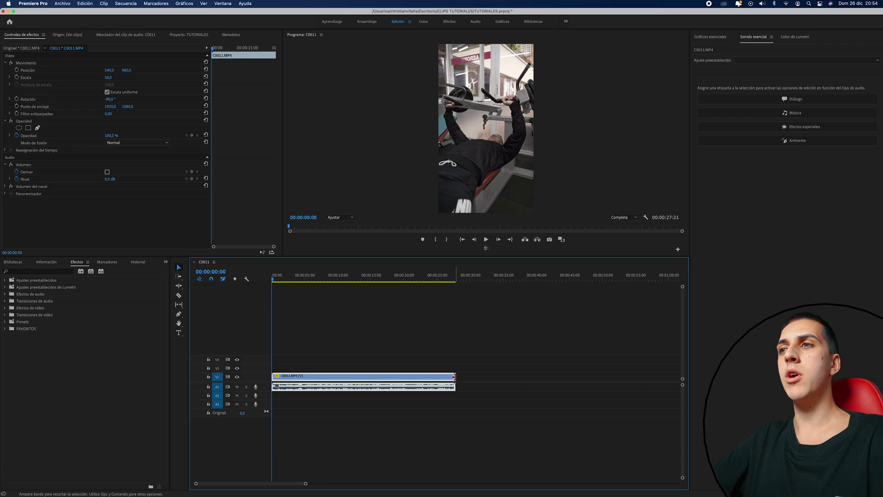
- Trim the clip's end to 00:00:08:04 and open Archivo > Exportar > Medios
drag(455, 376, 325, 372)
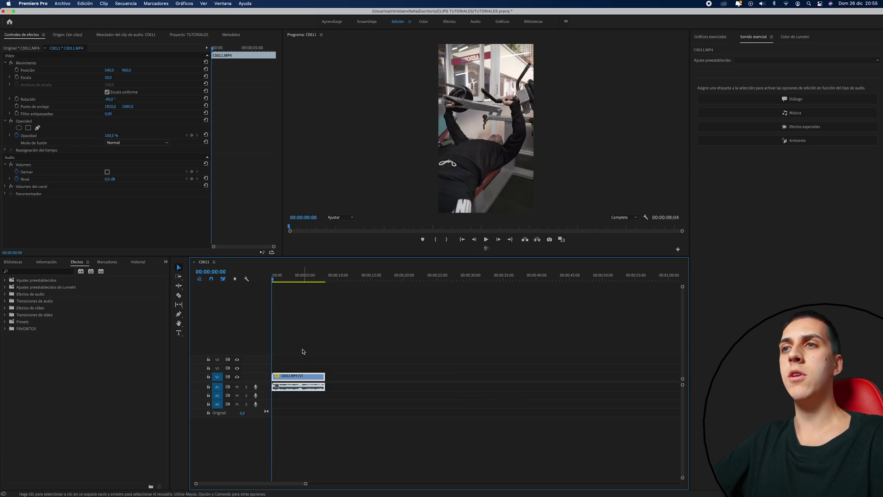
click(62, 4)
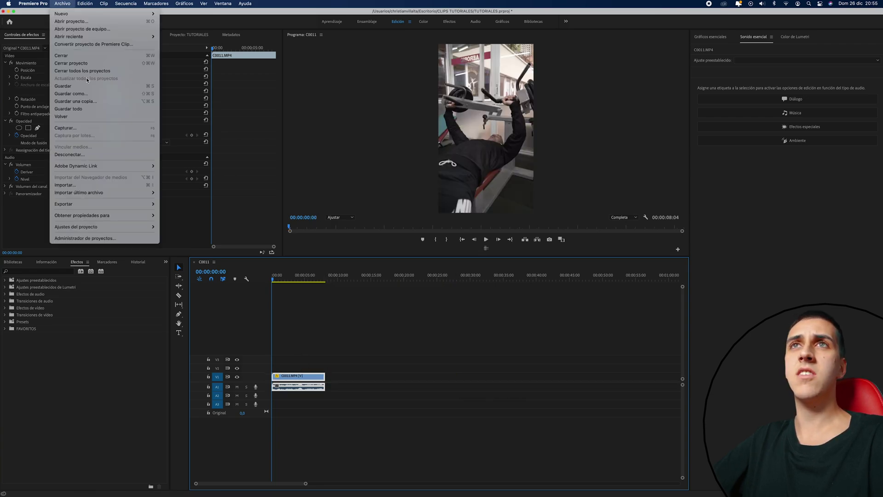
mouse_move(119, 204)
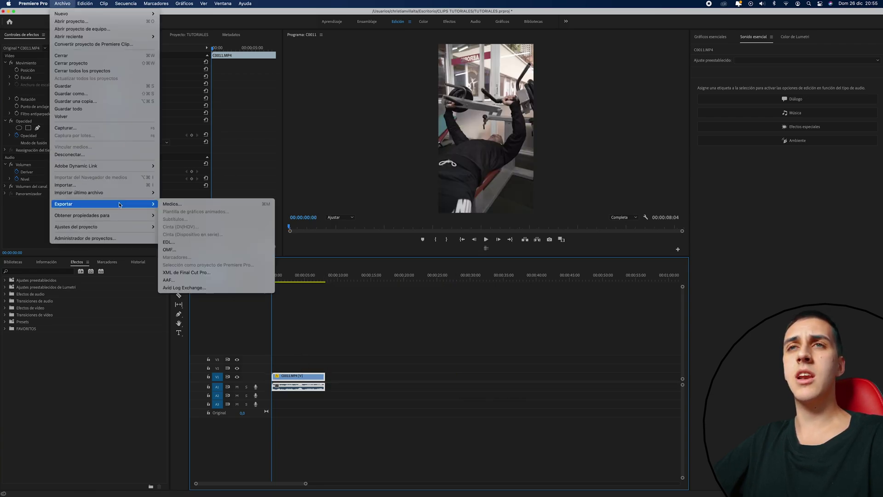
click(169, 205)
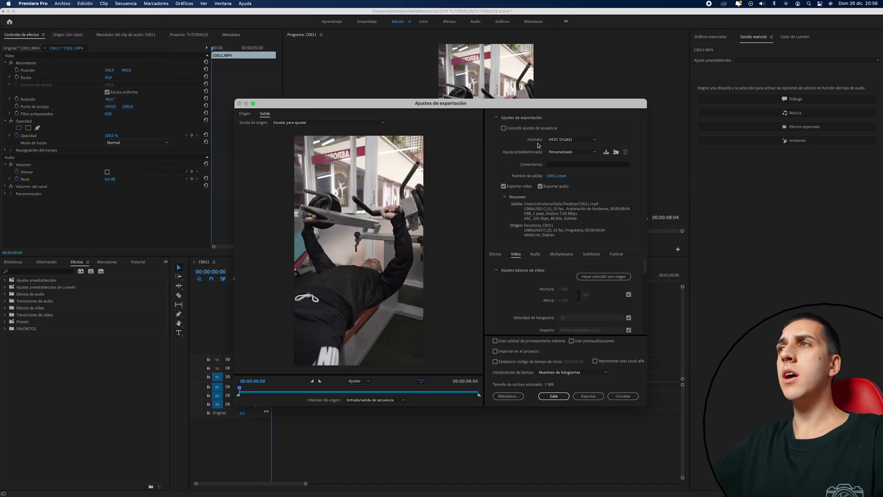
- Keep HEVC (H.265) format and apply the 'Coincidir con origen, velocidad de bits alta' preset
click(570, 140)
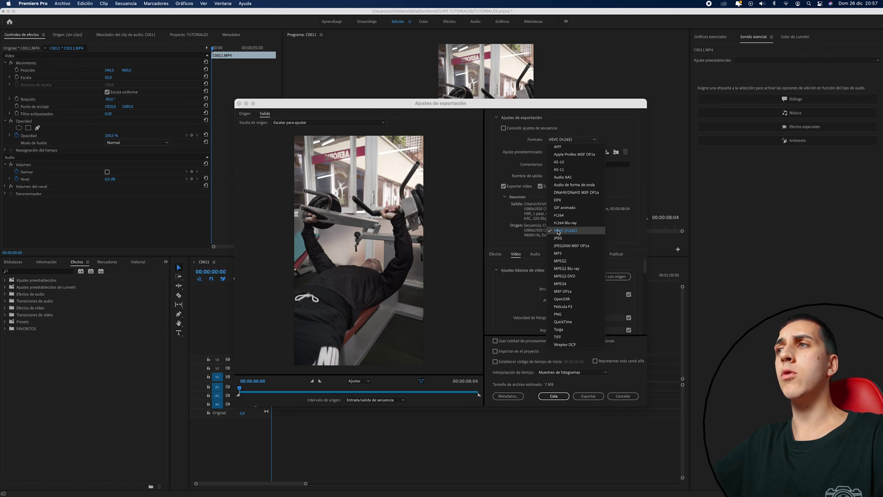
click(559, 231)
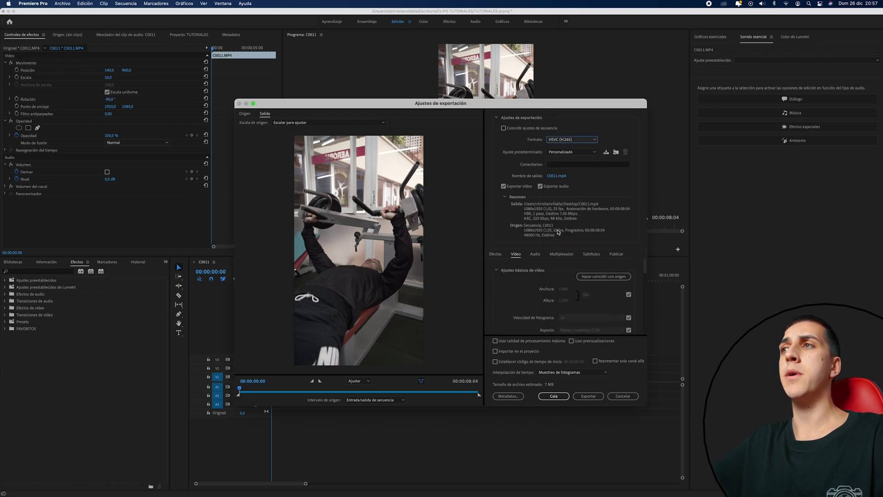
click(559, 152)
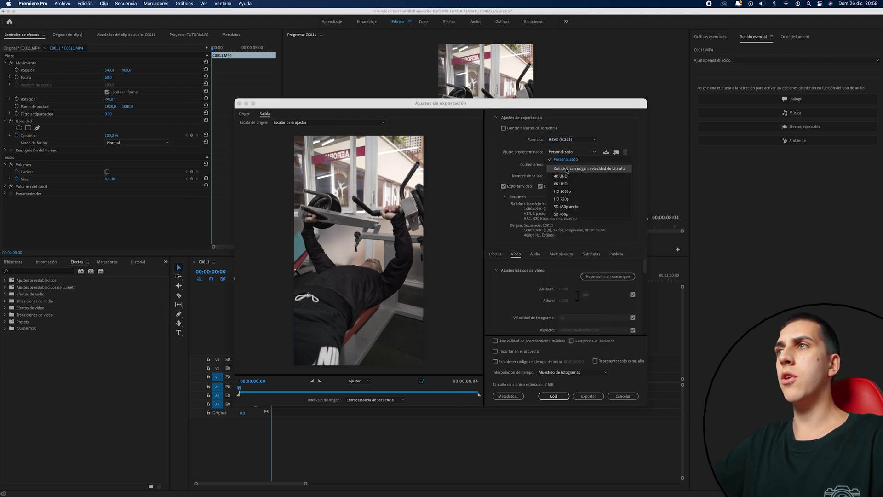
click(569, 169)
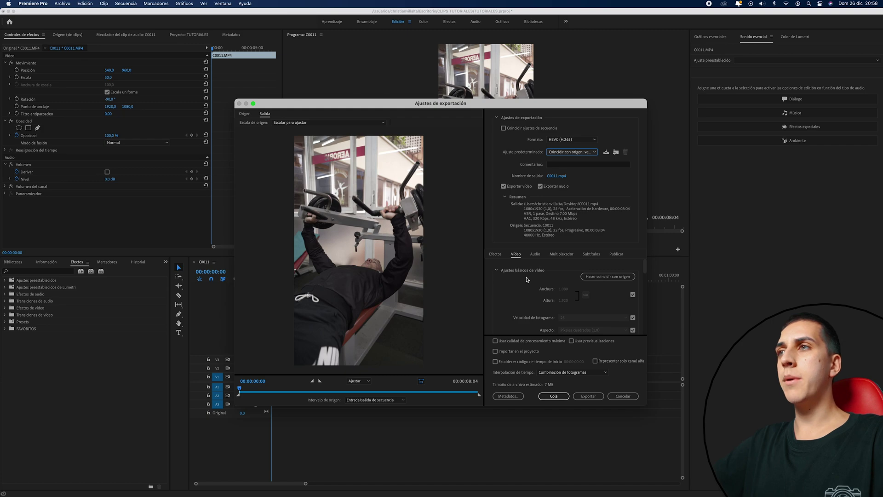
scroll(525, 279, down, 2)
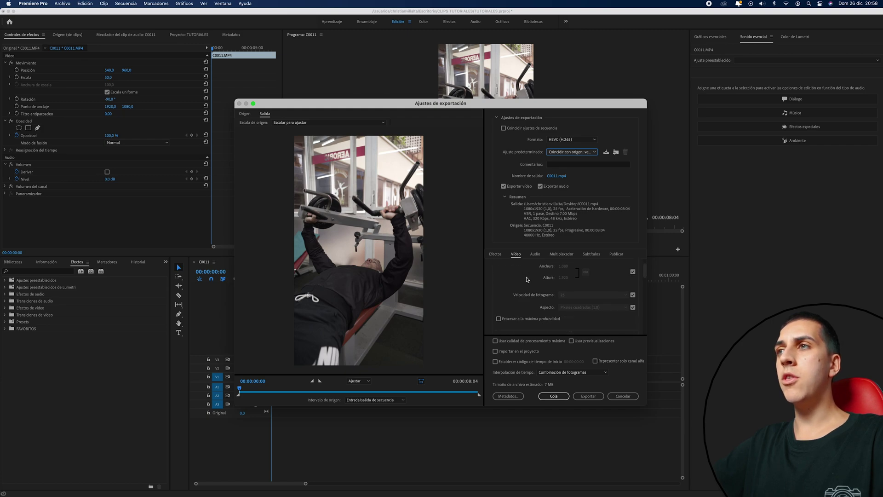
- Enable maximum-depth rendering and use VBR 1 pase at a 20 Mbps target bitrate
click(499, 318)
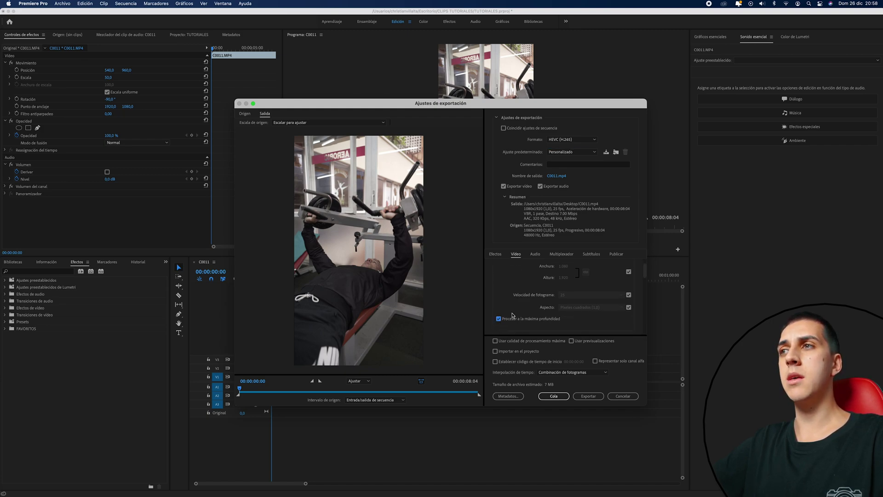
scroll(522, 294, down, 5)
scroll(522, 293, down, 3)
scroll(523, 293, down, 2)
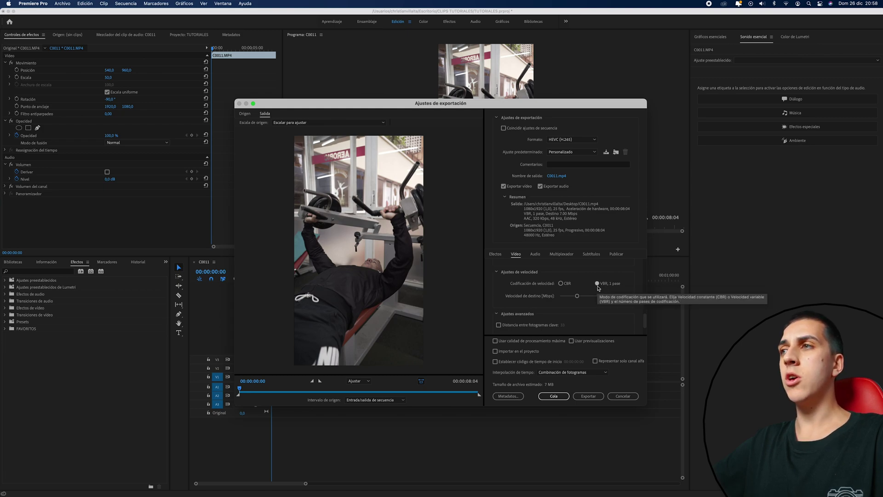
click(598, 285)
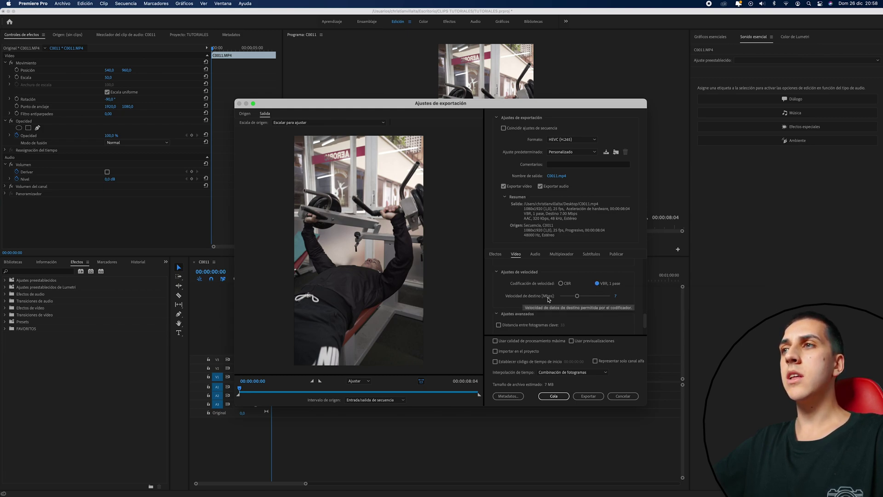
click(615, 297)
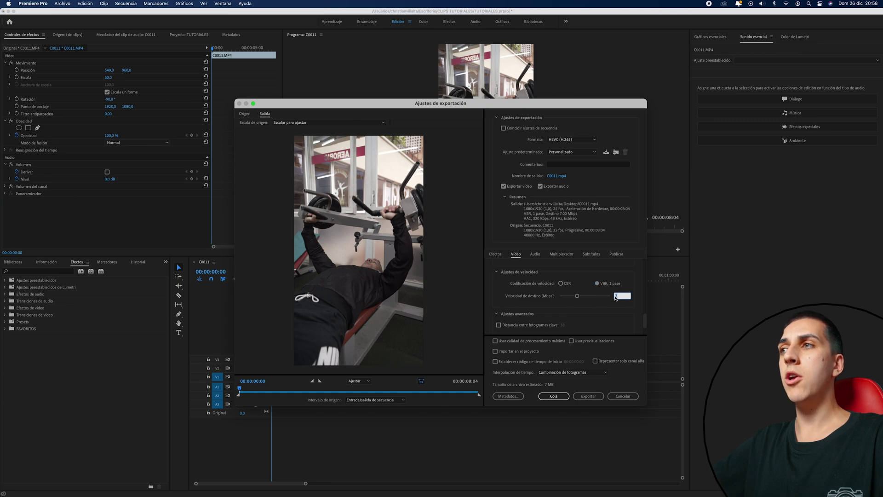
text(20)
key(Return)
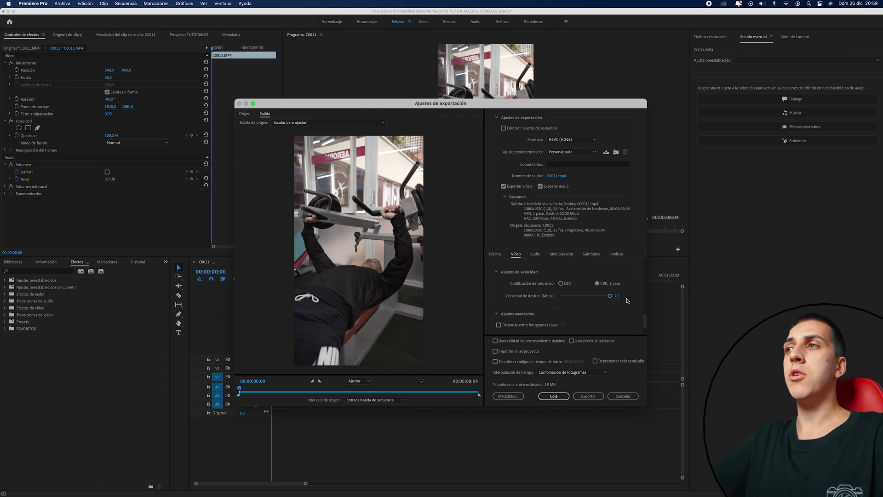
- Enable maximum render quality and previews, with Muestreo de fotogramas time interpolation
click(496, 341)
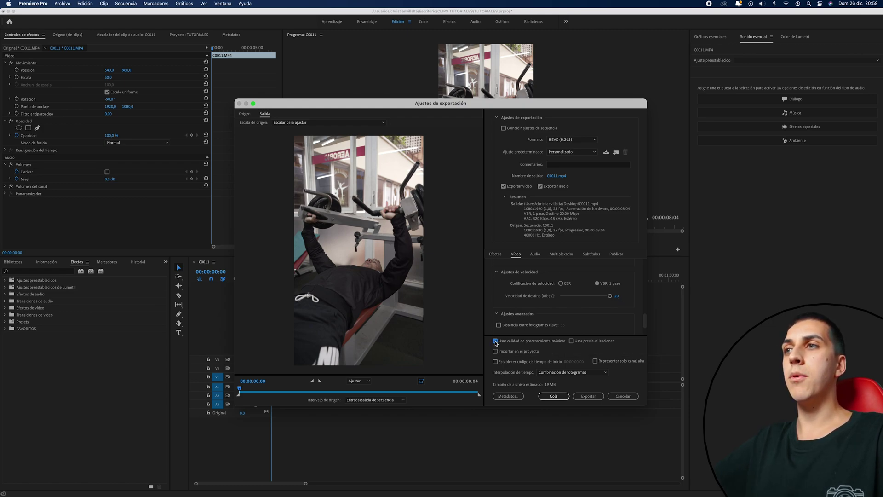
click(572, 342)
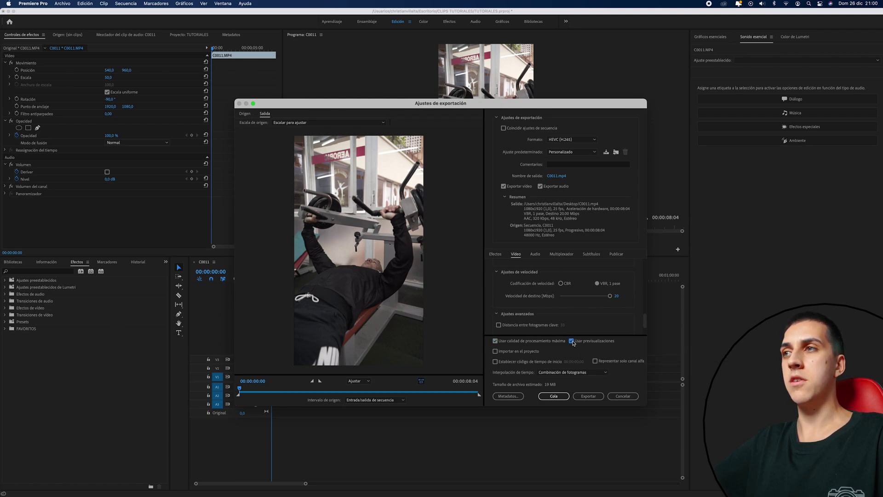
click(554, 373)
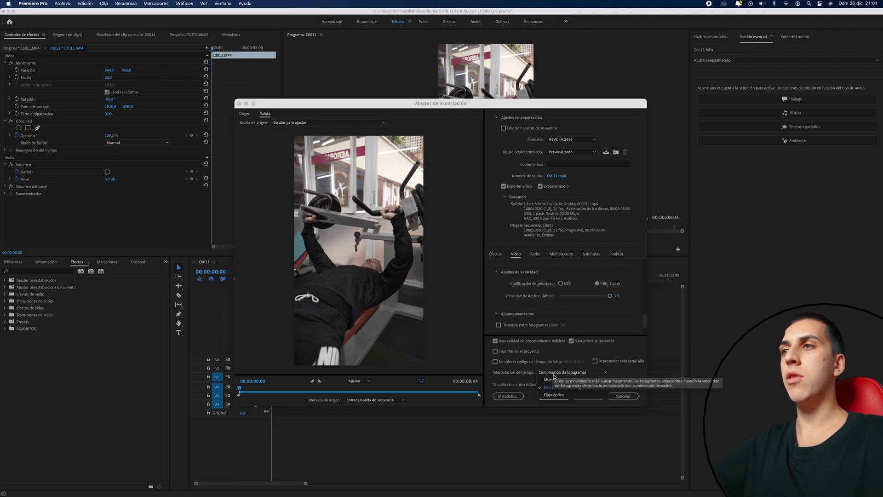
click(551, 380)
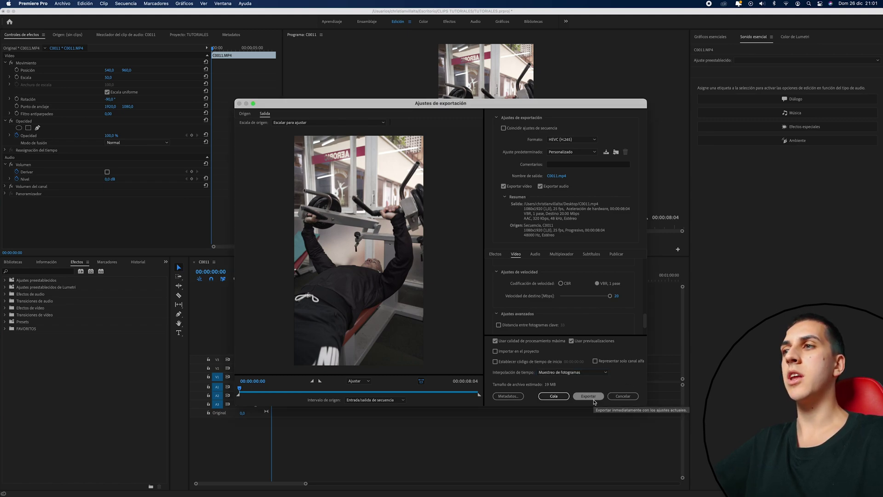
- Export as H.264 using VBR 2 pases encoding at about 23.31 Mbps target bitrate
click(572, 140)
click(559, 219)
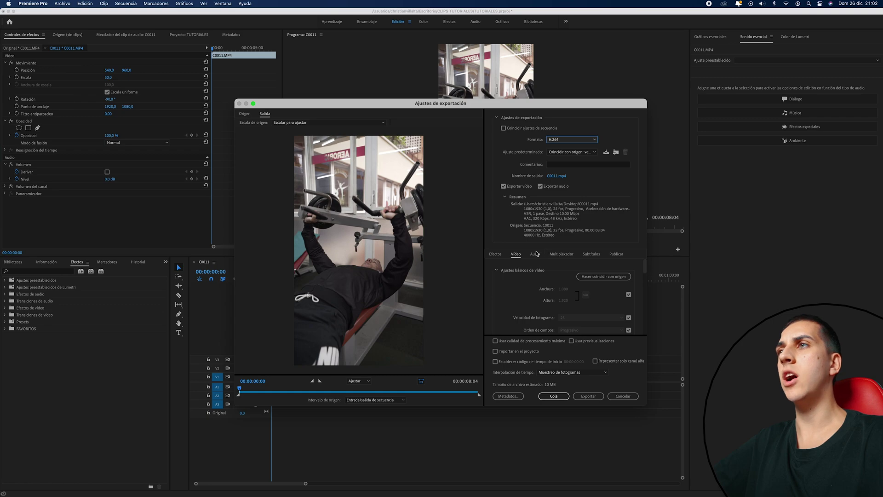
scroll(519, 290, down, 3)
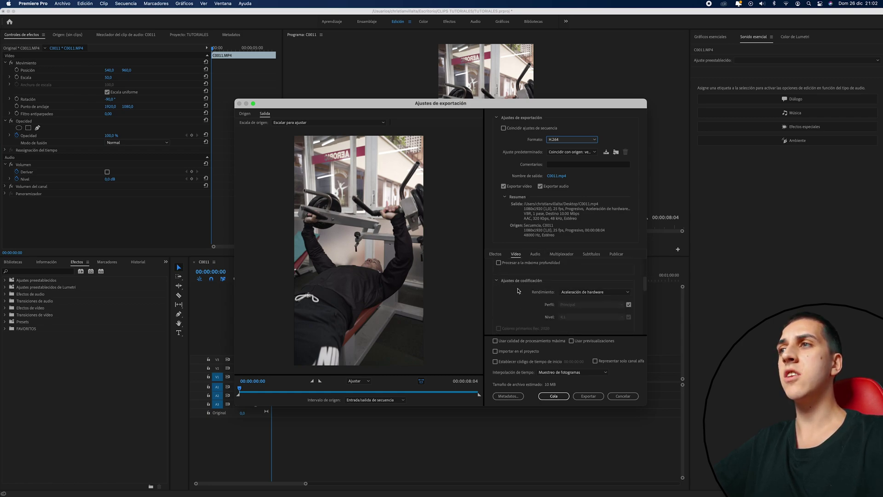
scroll(519, 290, down, 3)
scroll(518, 290, down, 3)
scroll(518, 291, down, 2)
scroll(518, 291, down, 2)
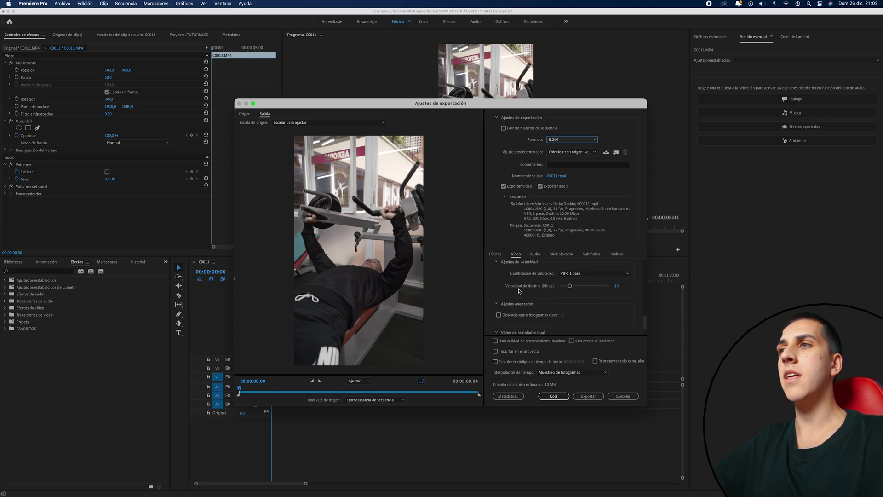
scroll(520, 290, down, 1)
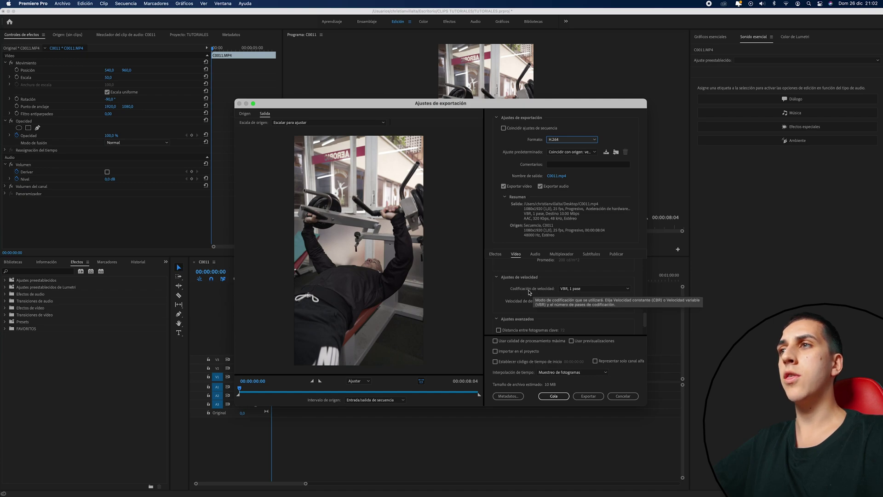
click(593, 289)
click(577, 300)
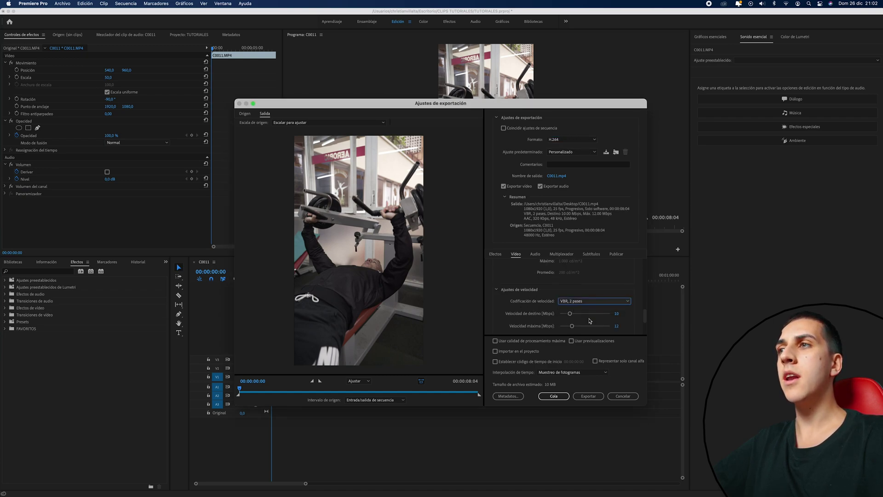
drag(573, 317, 586, 317)
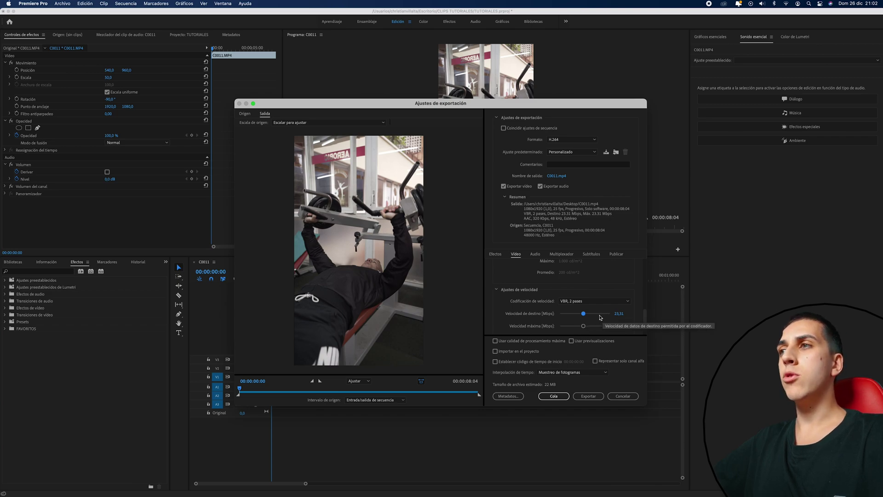
- Cancel the Ajustes de exportación dialog without exporting
click(617, 396)
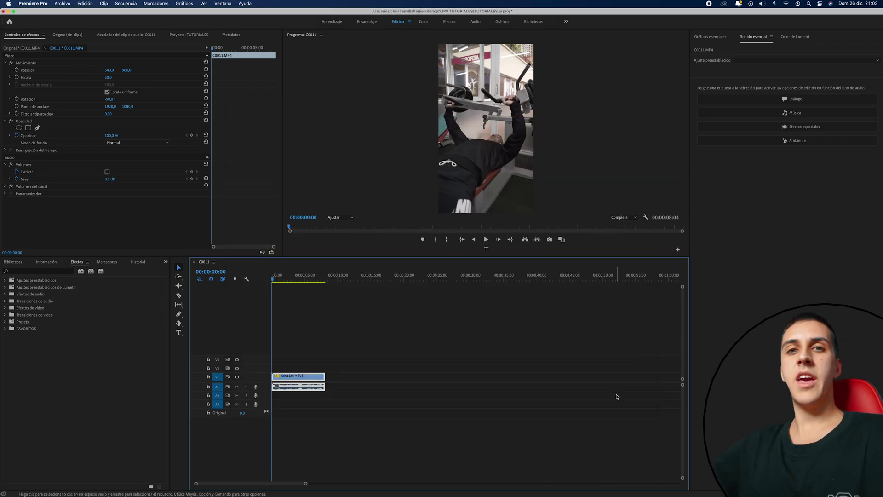